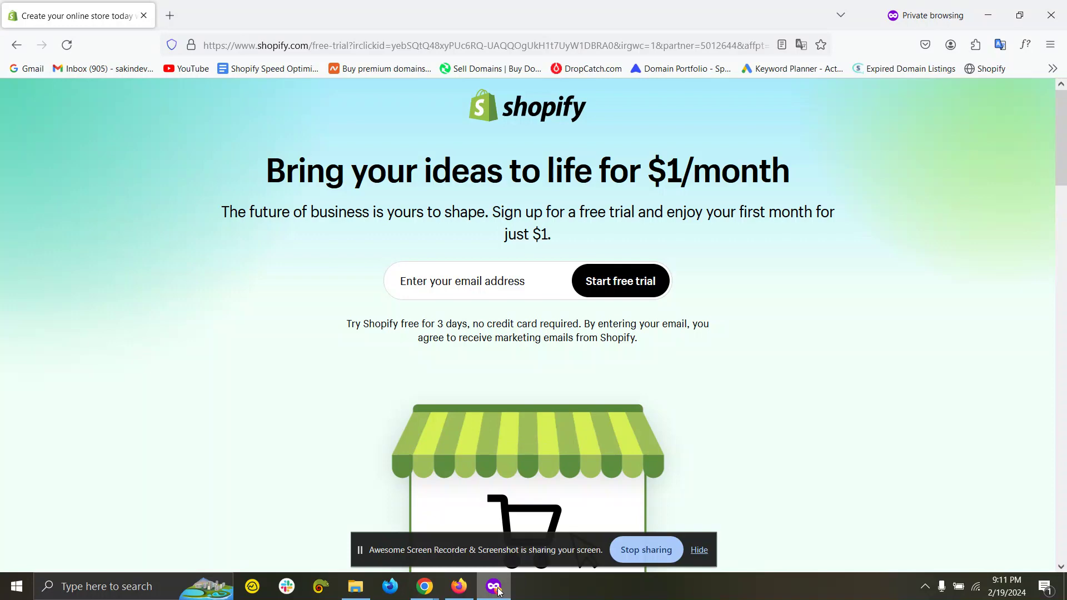
- Check the $1 offer link in the YouTube tutorial's description, then return to the Shopify $1/month trial page
left_click(458, 586)
left_click(345, 15)
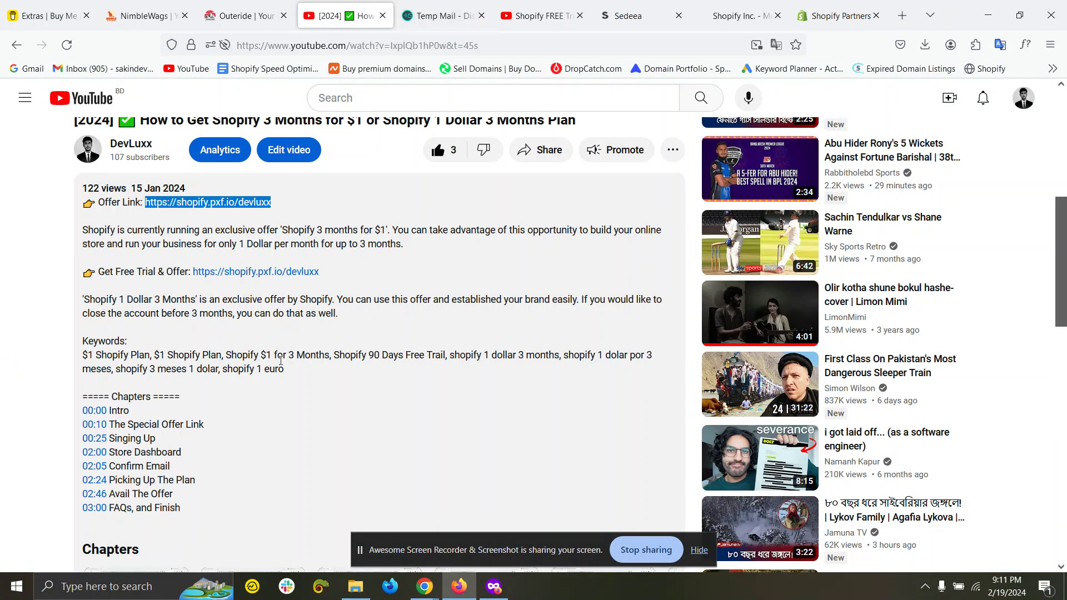
left_click(216, 210)
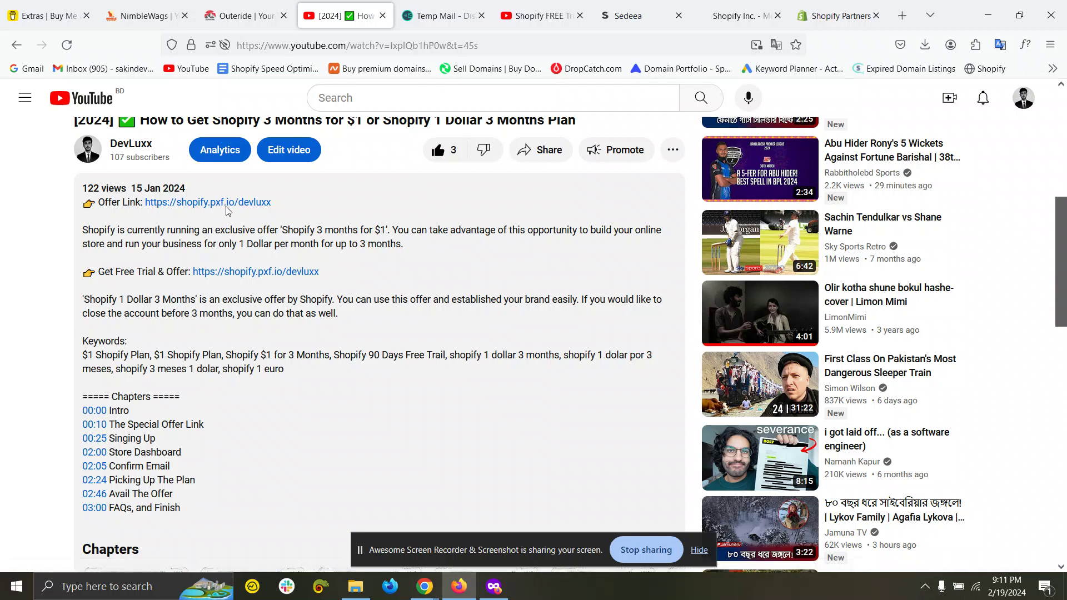
left_click(504, 594)
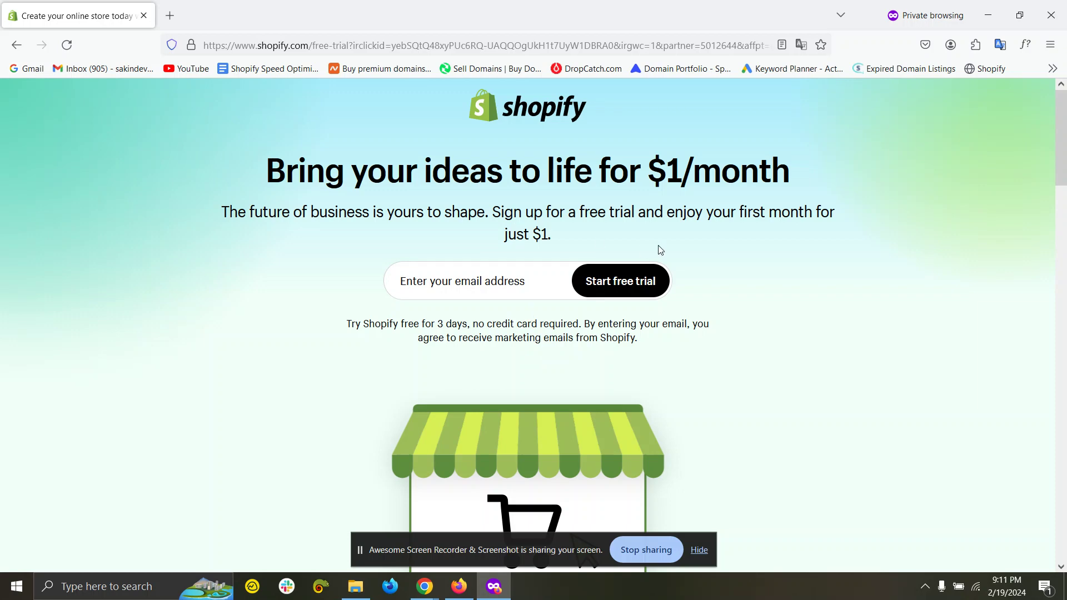
- Paste the saved email address from clipboard history and start the $1 free trial
left_click_drag(567, 214, 321, 228)
left_click(475, 282)
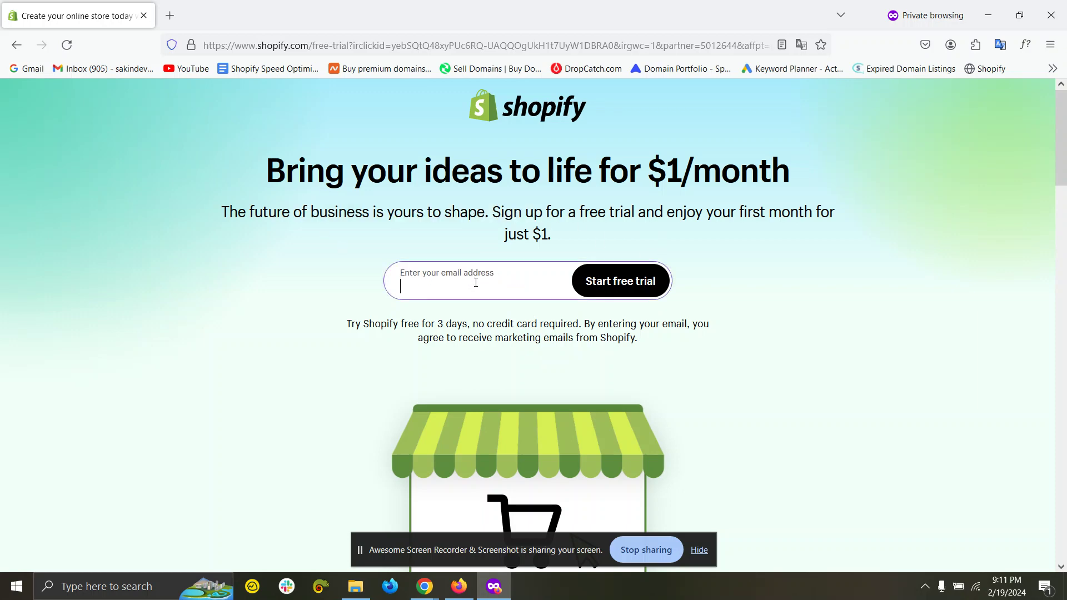
key("super+v")
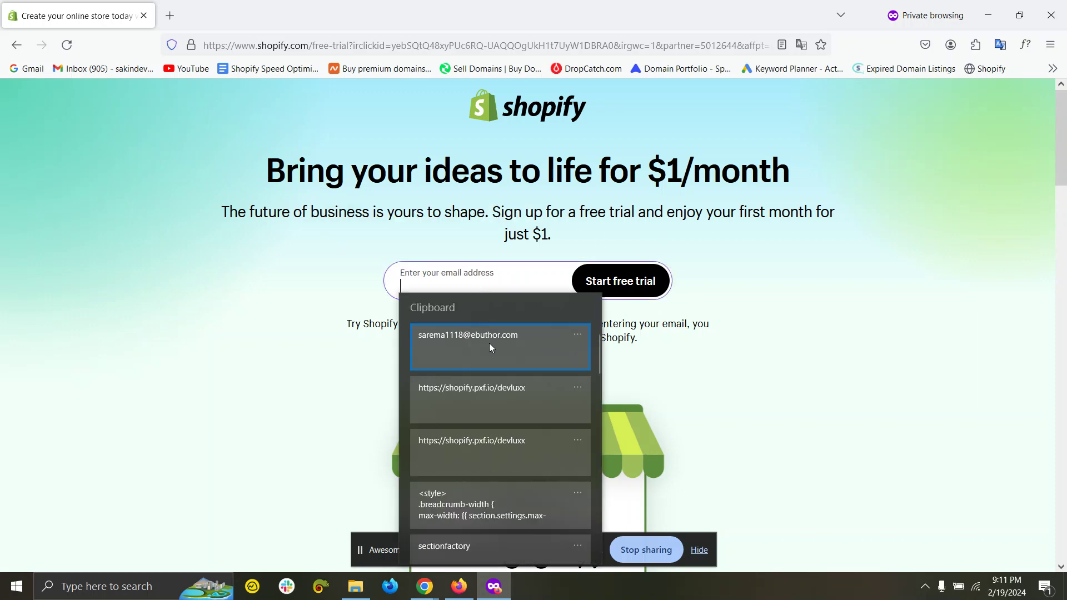
left_click(489, 342)
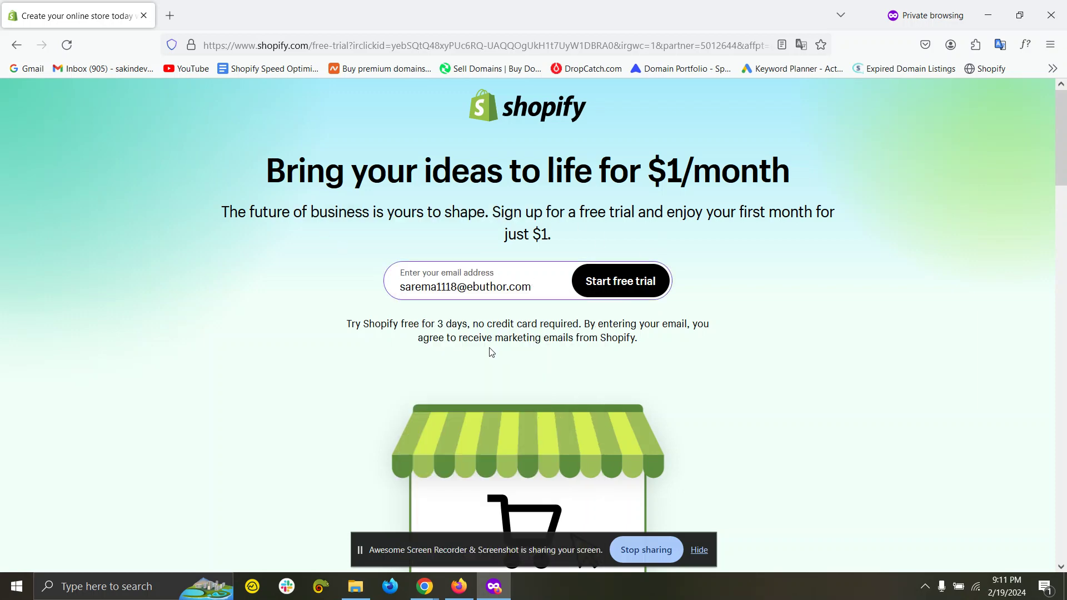
left_click(624, 282)
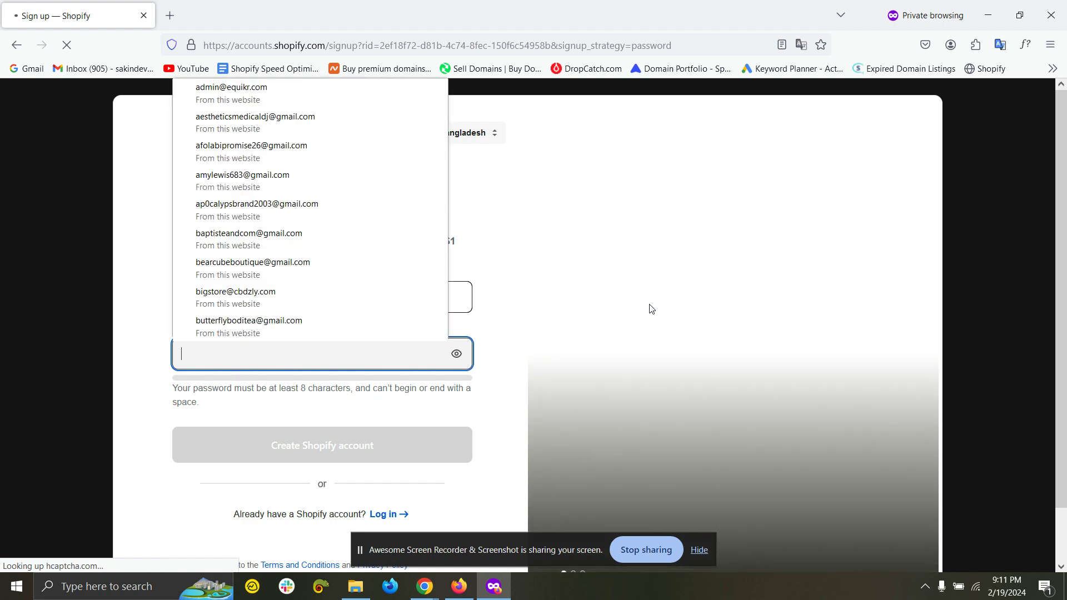
- Enter a strong account password, reveal it to verify, and create the Shopify account
left_click(136, 369)
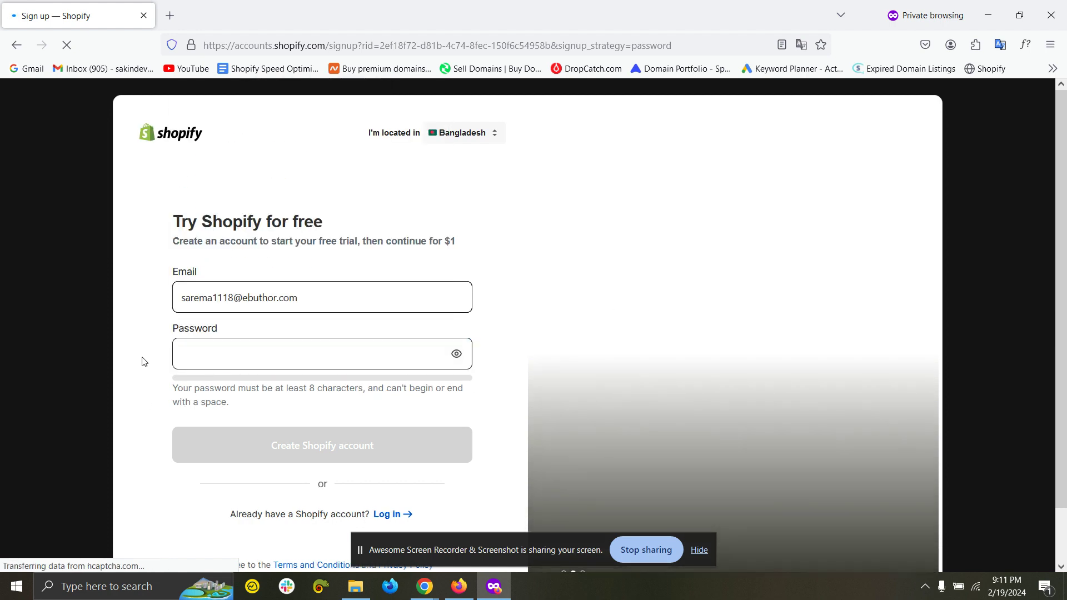
left_click(226, 355)
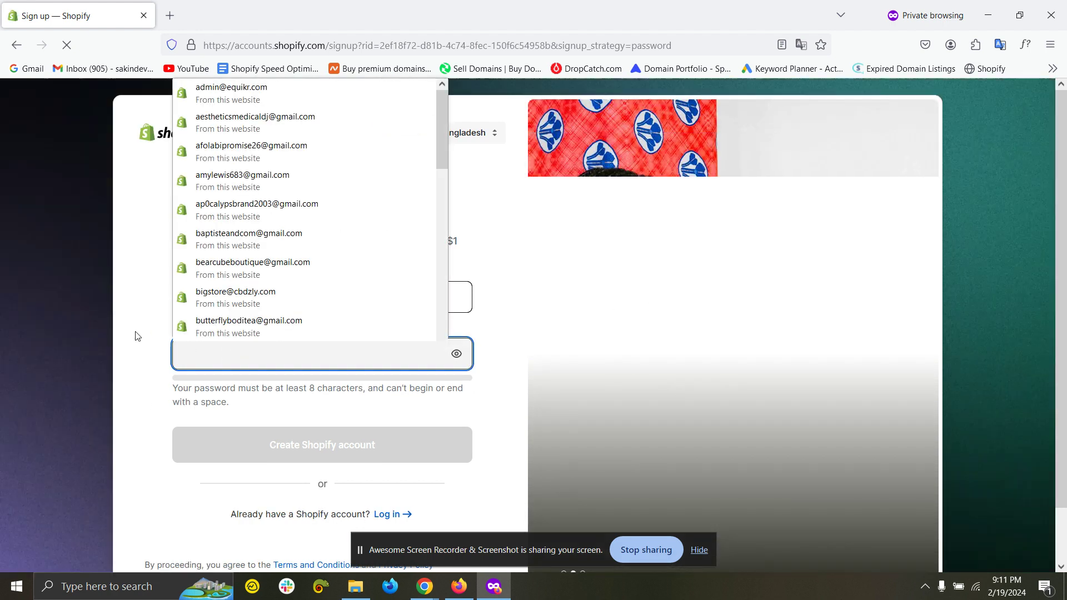
left_click(180, 354)
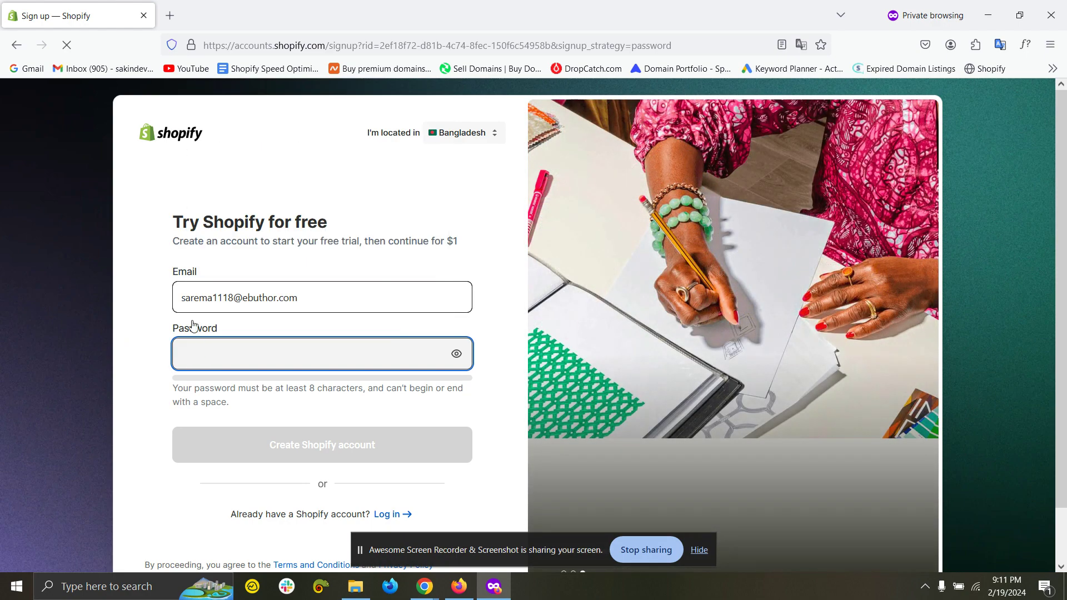
double_click(206, 297)
left_click(173, 353)
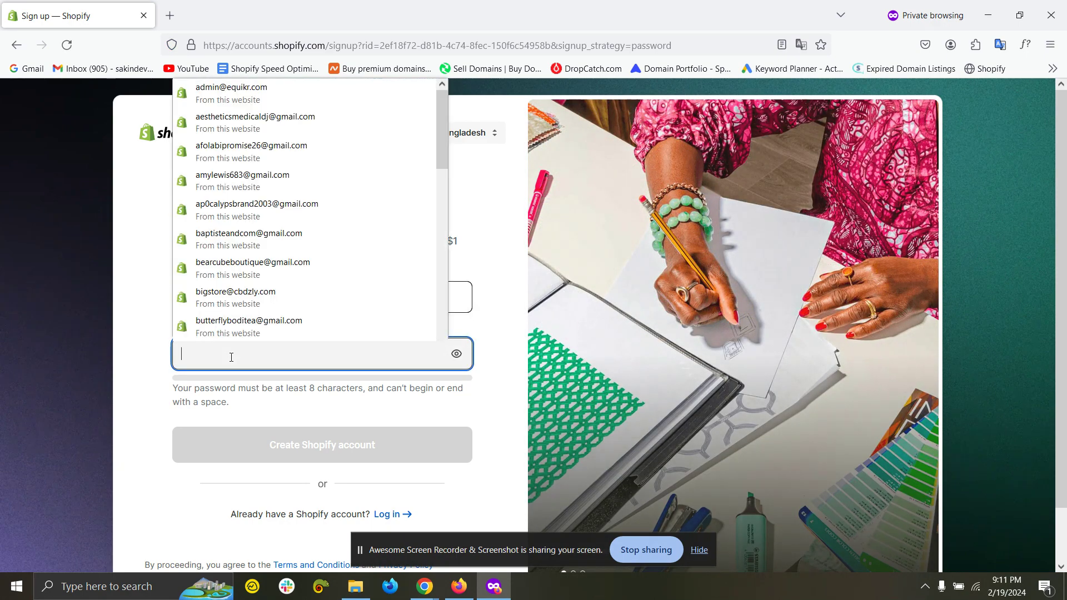
type("••")
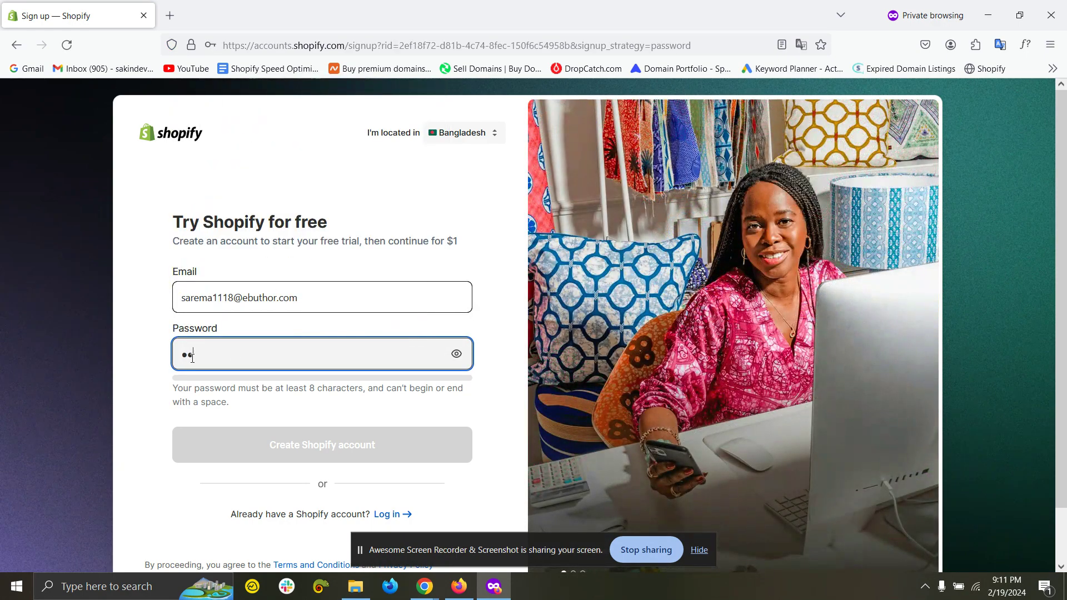
key("ctrl+v")
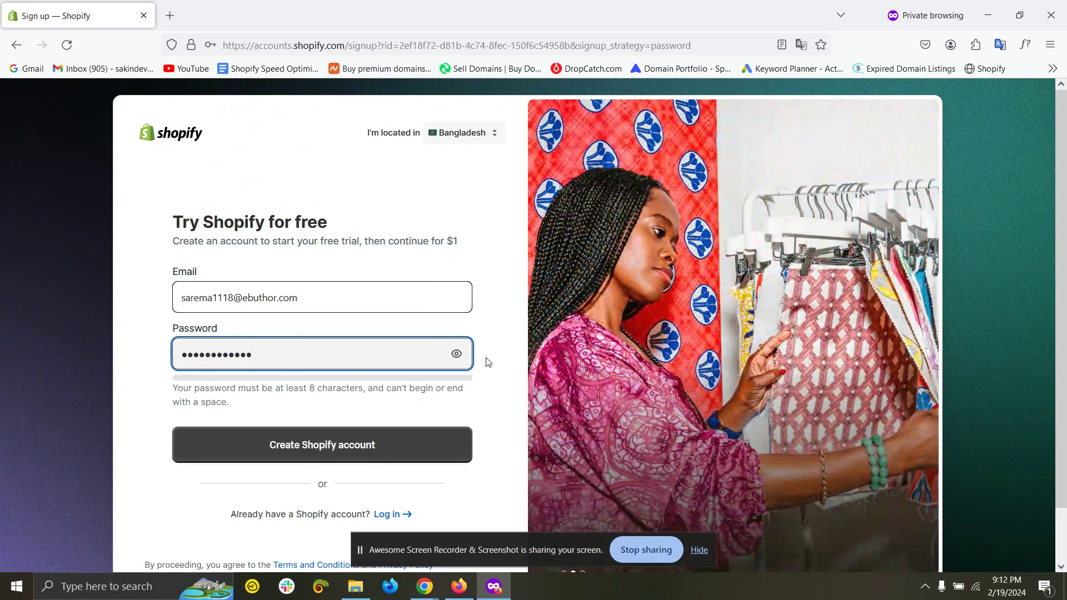
left_click(453, 354)
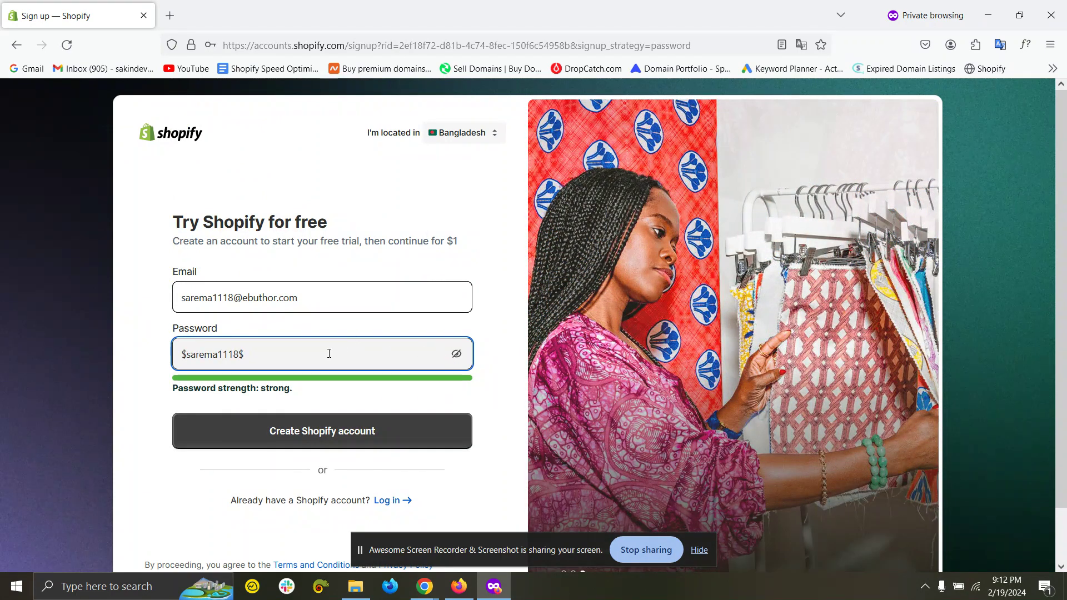
triple_click(328, 354)
left_click(295, 430)
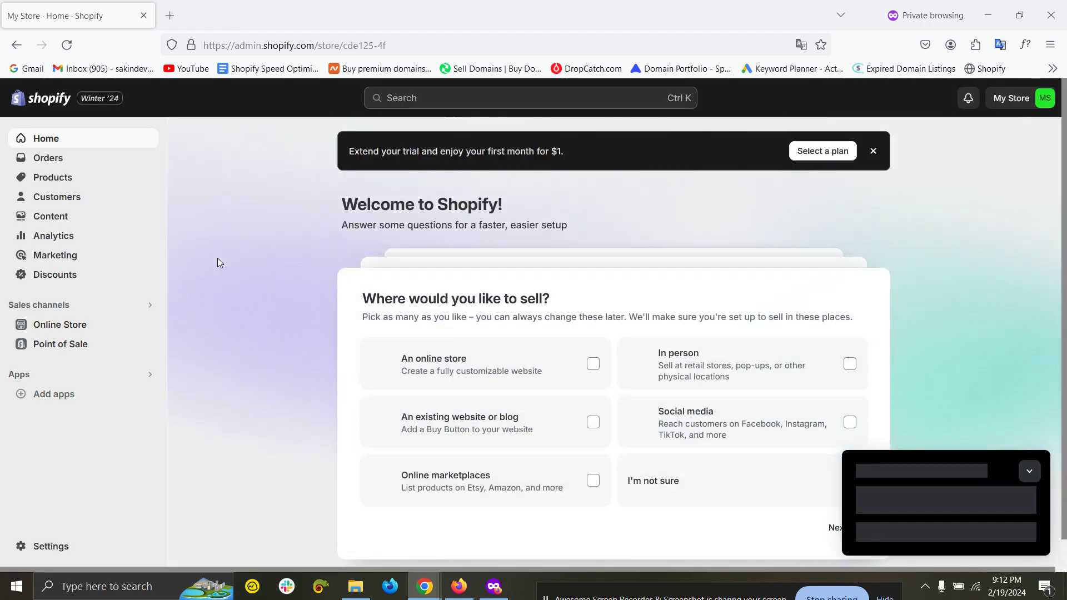
scroll(889, 400, "down", 1)
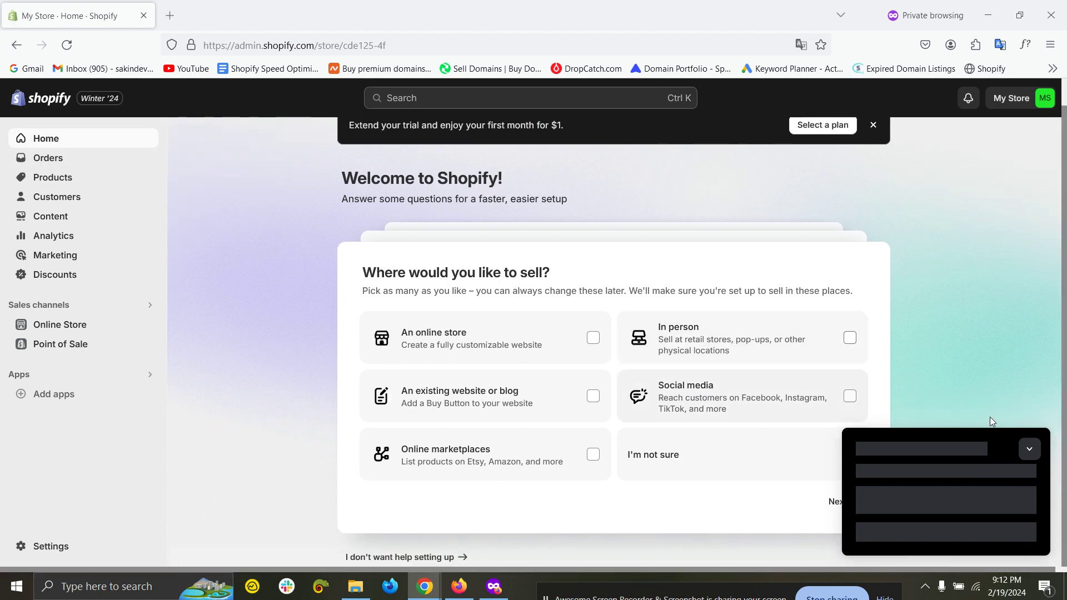
left_click(1028, 449)
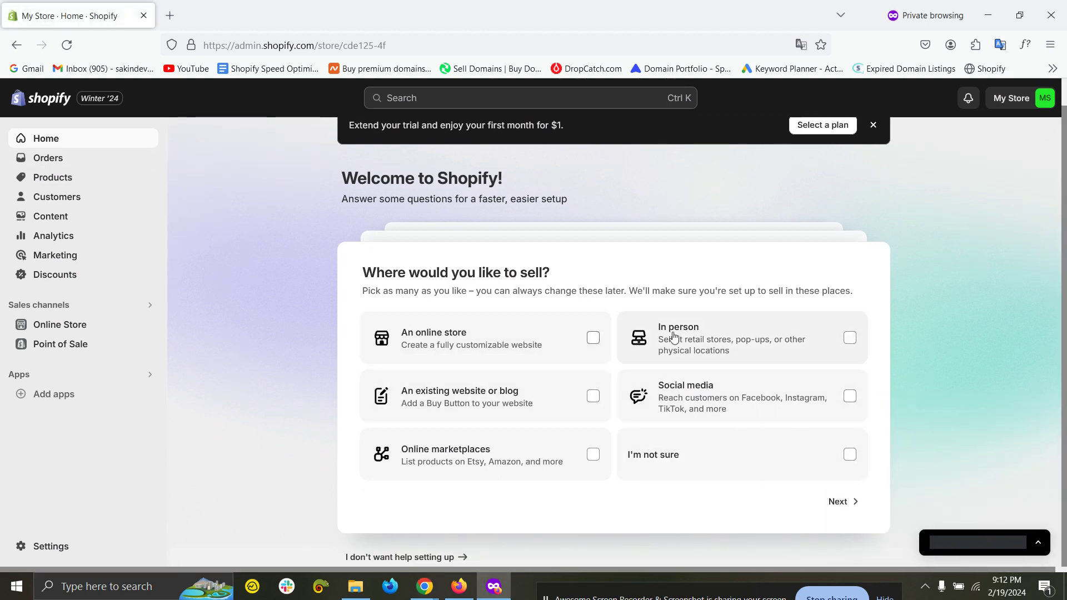
scroll(865, 221, "up", 1)
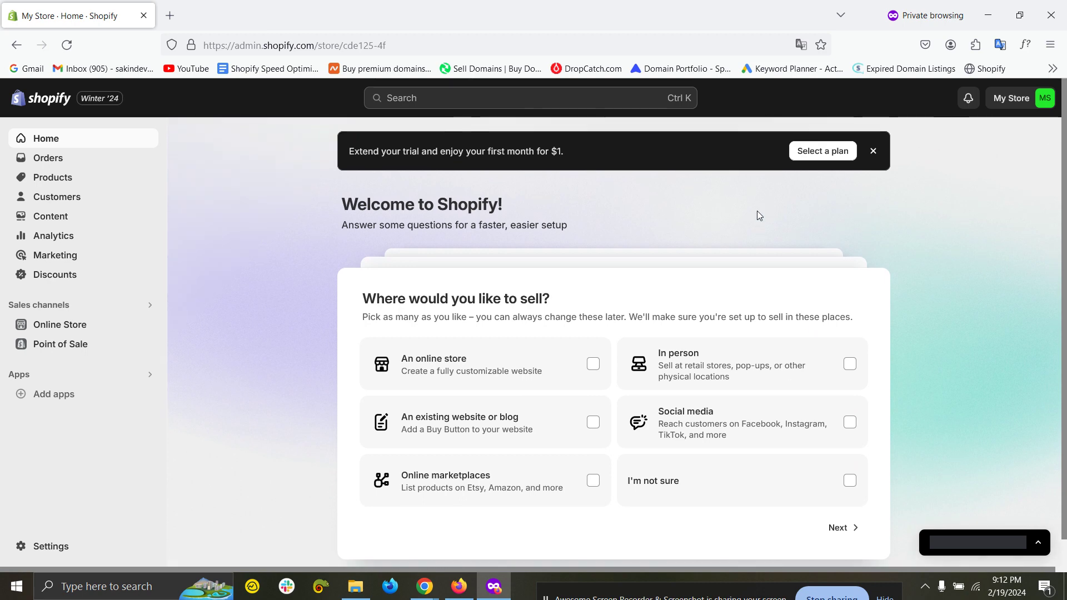
left_click_drag(354, 153, 384, 165)
left_click(637, 197)
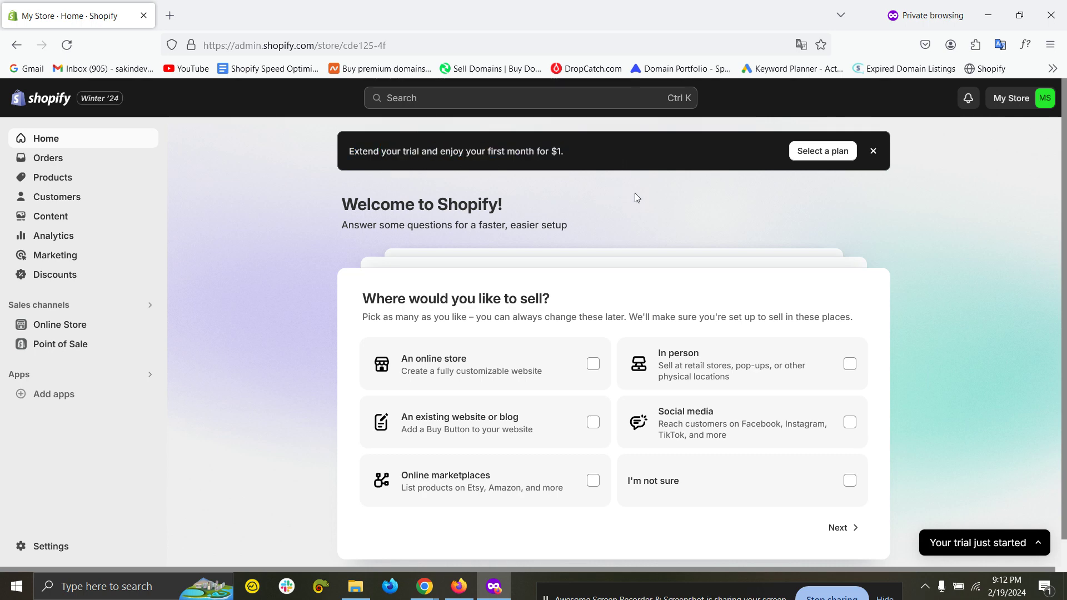
left_click(825, 160)
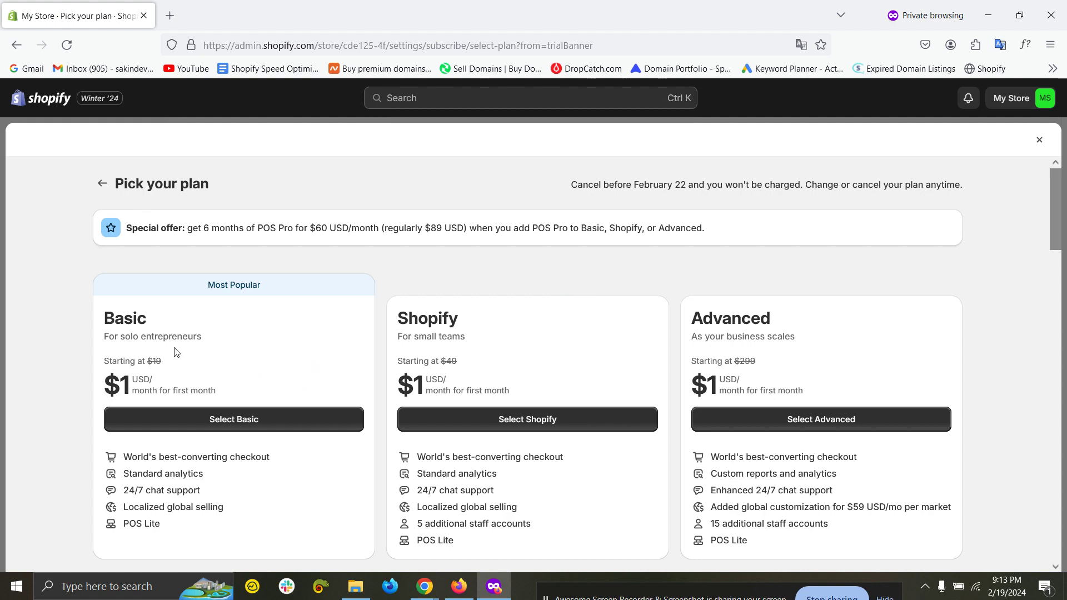
- Compare the plan names, $1 first-month prices and features on the Pick your plan page
left_click_drag(185, 335, 644, 328)
left_click(654, 331)
scroll(603, 355, "down", 5)
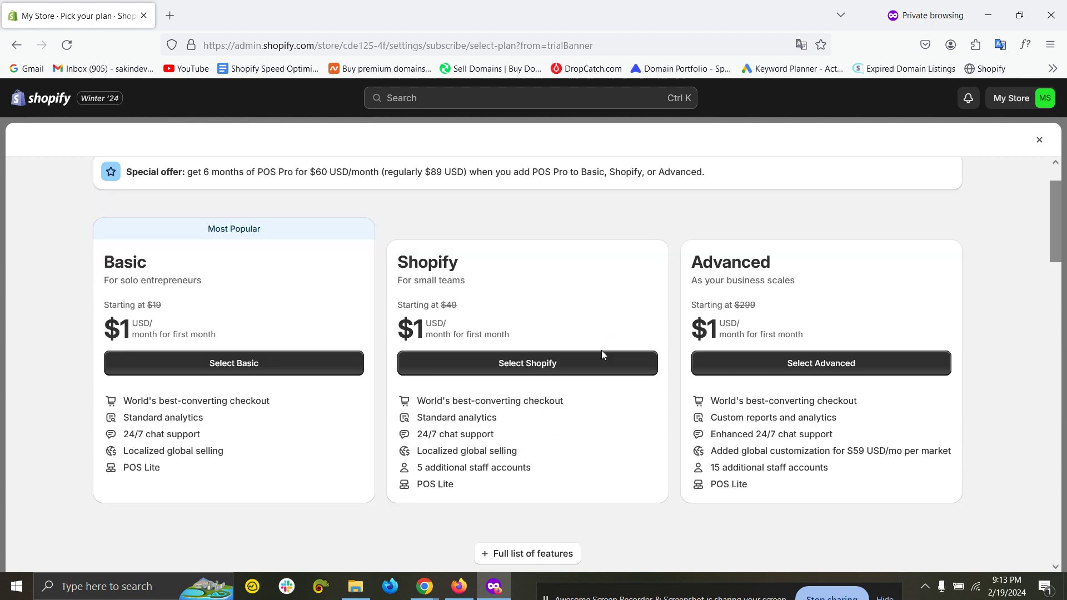
scroll(629, 362, "up", 5)
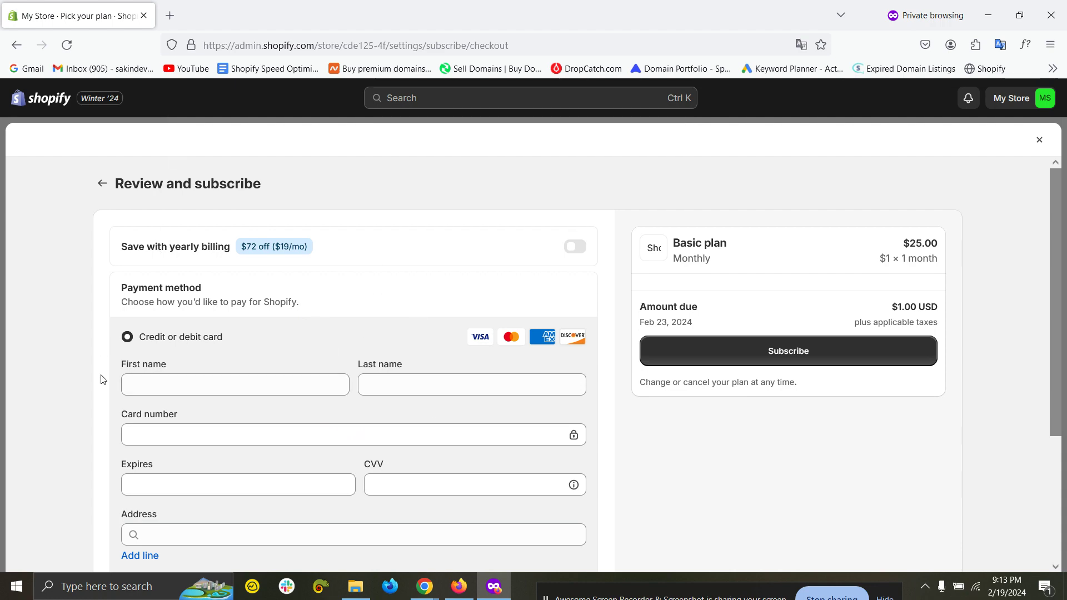
- Look over the Basic plan's card payment form, including the cardholder first and last name fields
scroll(187, 295, "down", 3)
scroll(250, 355, "up", 3)
scroll(211, 344, "down", 3)
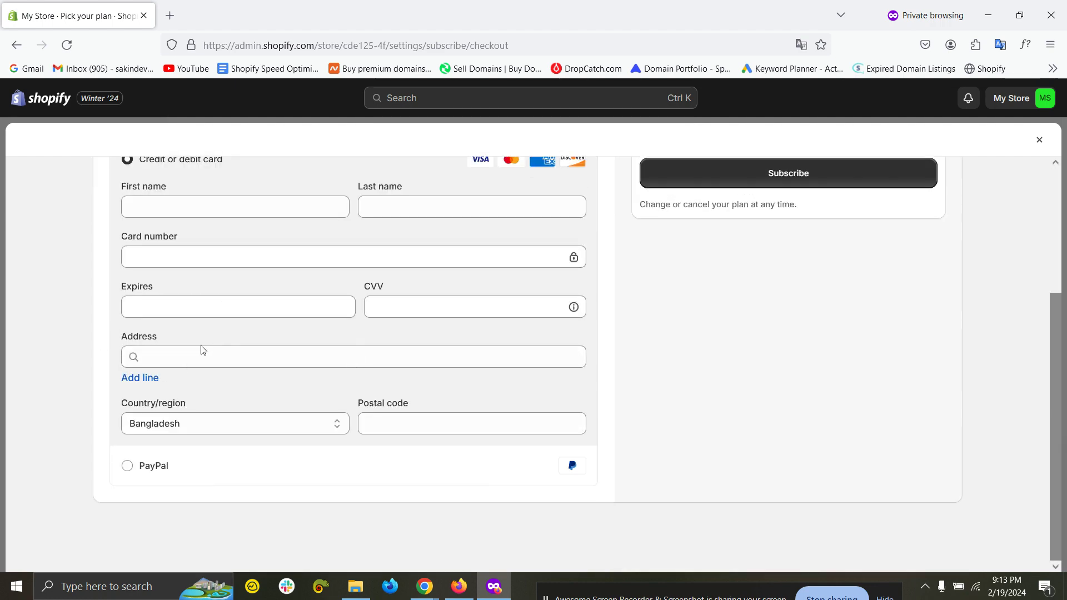
scroll(222, 333, "up", 3)
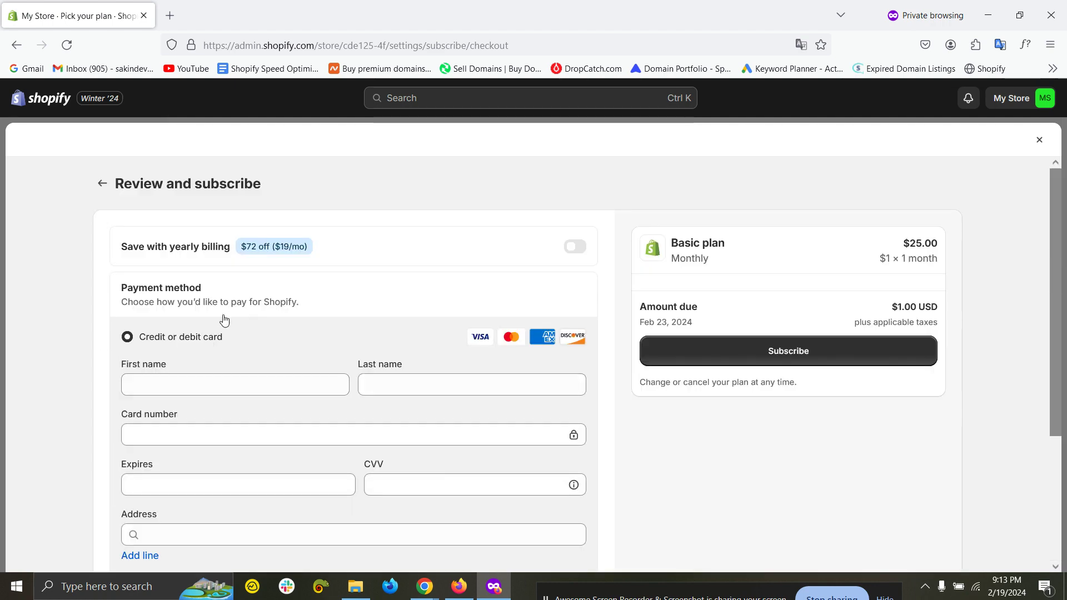
left_click(200, 383)
left_click(403, 384)
scroll(224, 443, "down", 3)
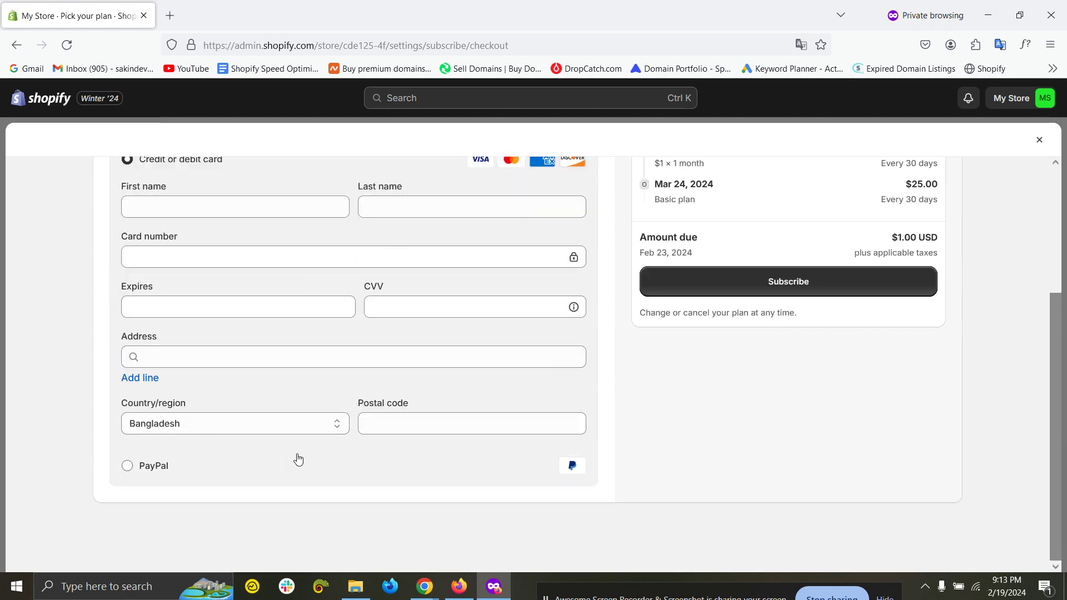
scroll(298, 459, "up", 3)
scroll(411, 364, "down", 3)
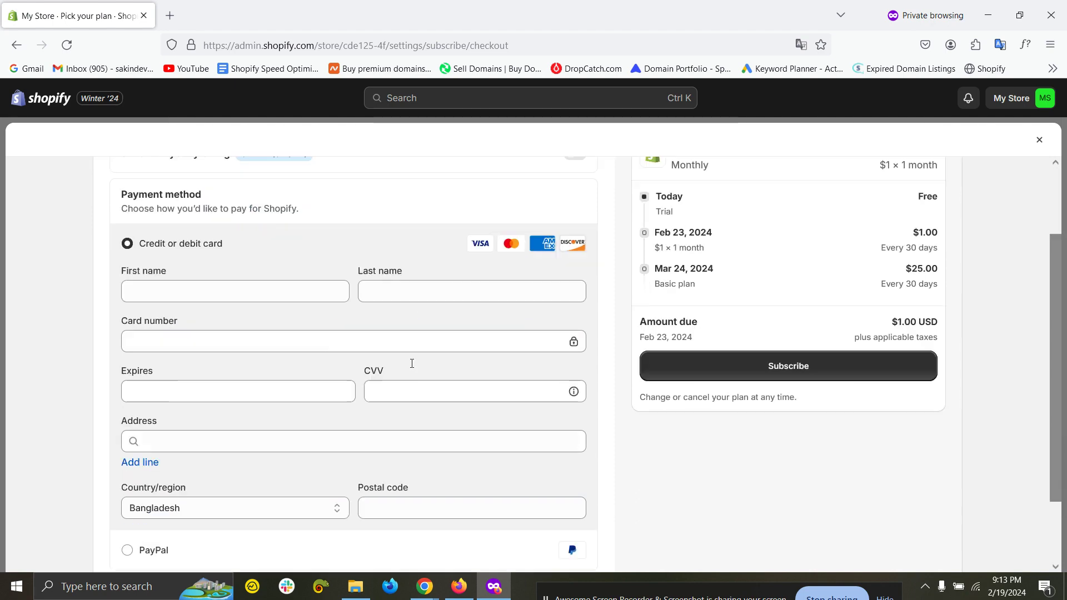
scroll(228, 451, "up", 3)
- Review the $72-off yearly discount, switch to yearly billing at $228.00, and close checkout unsubscribed
left_click_drag(208, 243, 136, 245)
left_click(348, 258)
left_click(135, 244)
left_click_drag(324, 254, 202, 260)
left_click(202, 260)
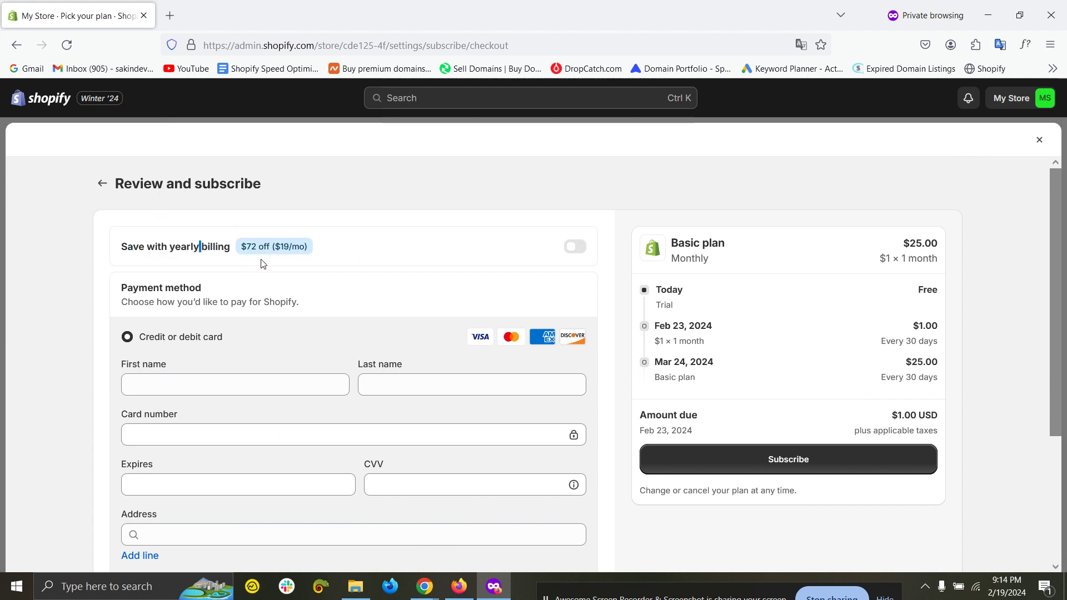
left_click(575, 246)
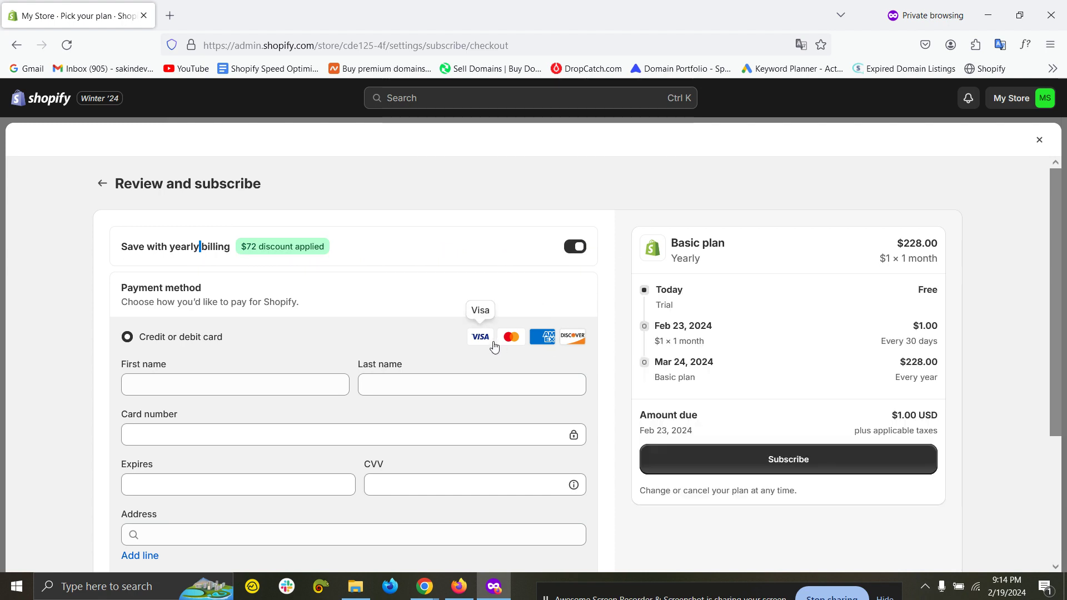
left_click(1039, 141)
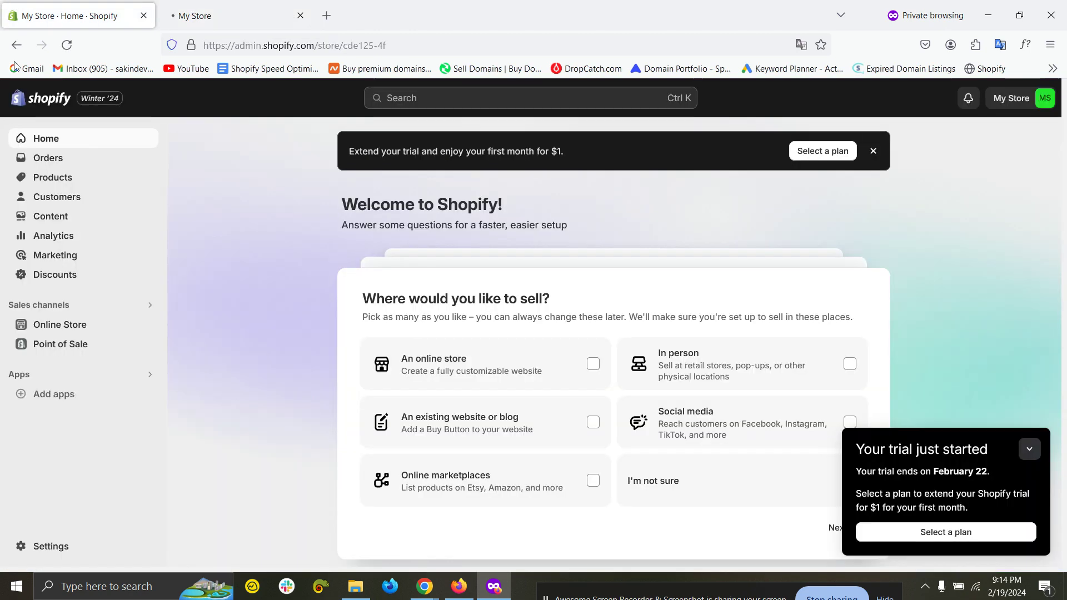
- Open Online Store, view the default My Store homepage, then go back to the admin Themes page
left_click(52, 328)
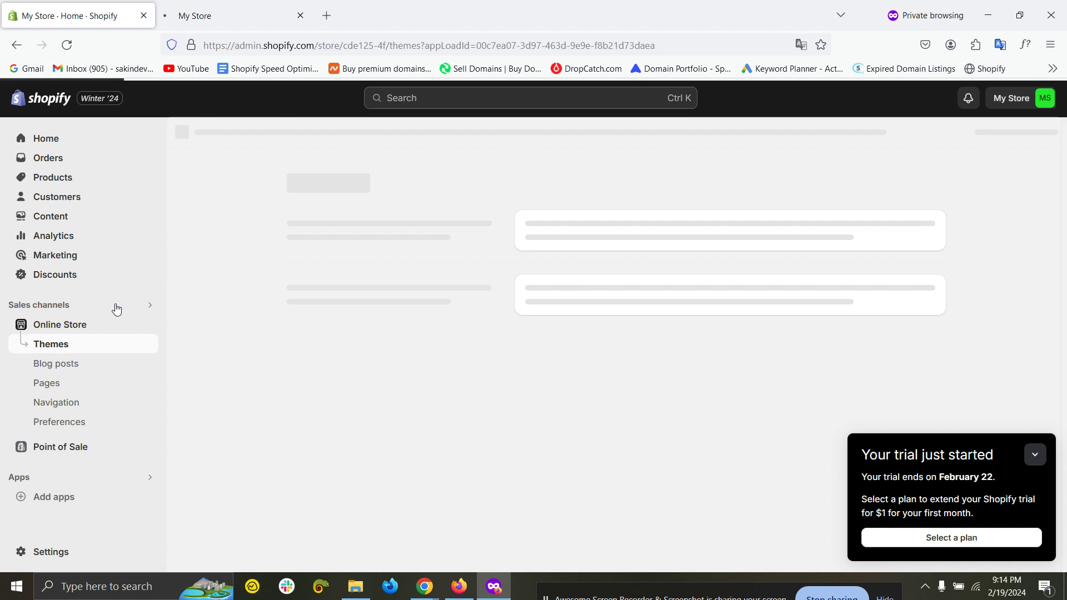
left_click(239, 11)
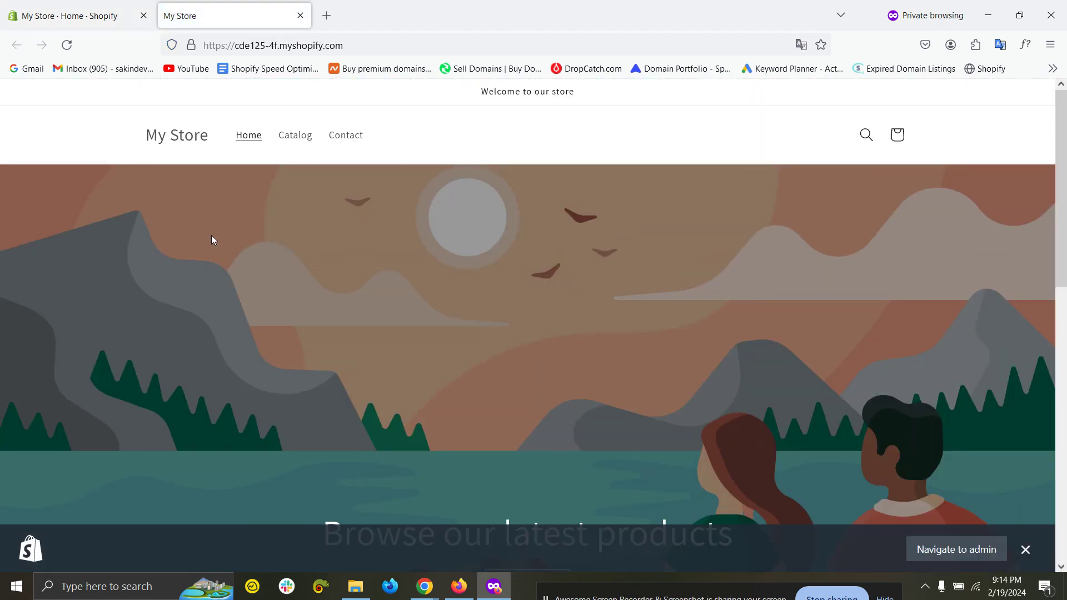
left_click(73, 16)
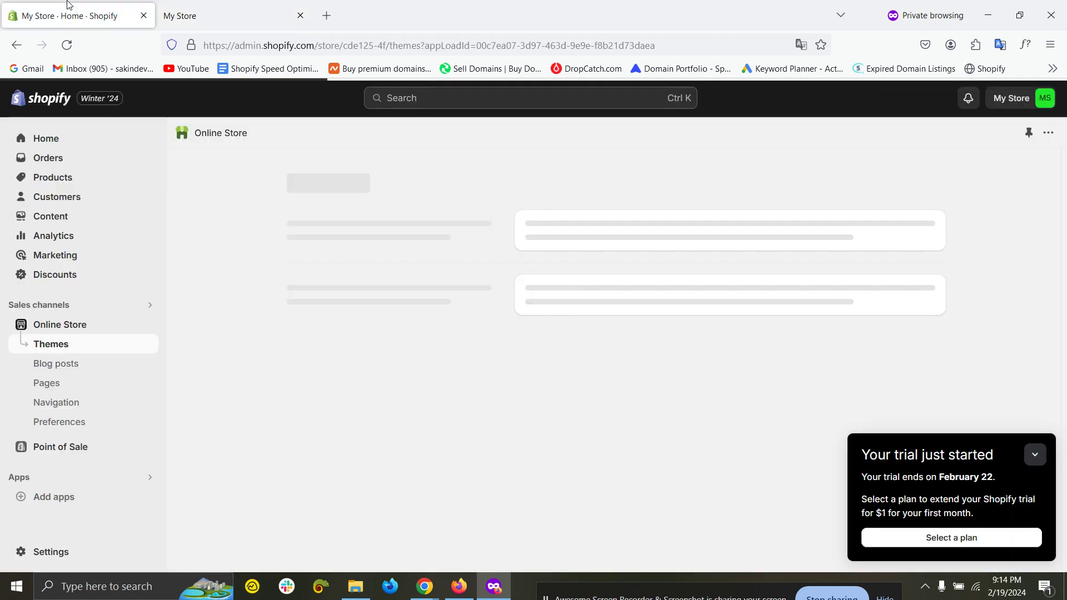